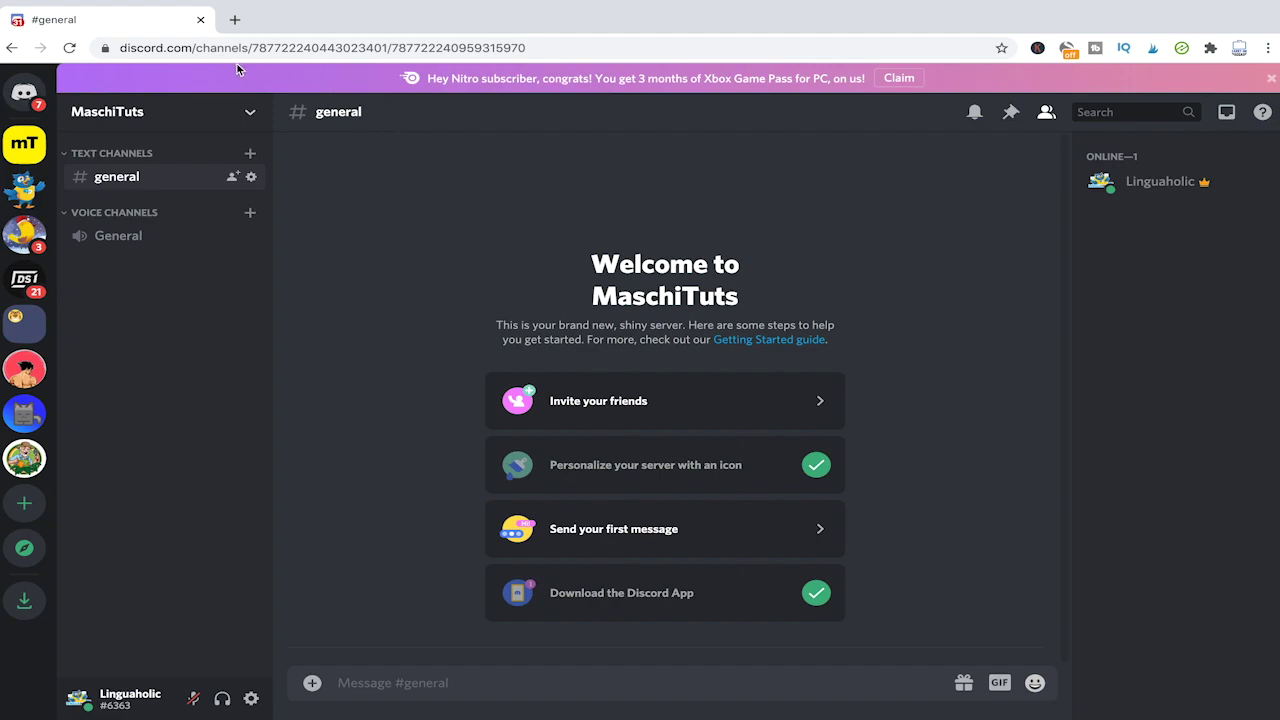
Add a new role in the MaschiTuts server's role settings
left_click(250, 113)
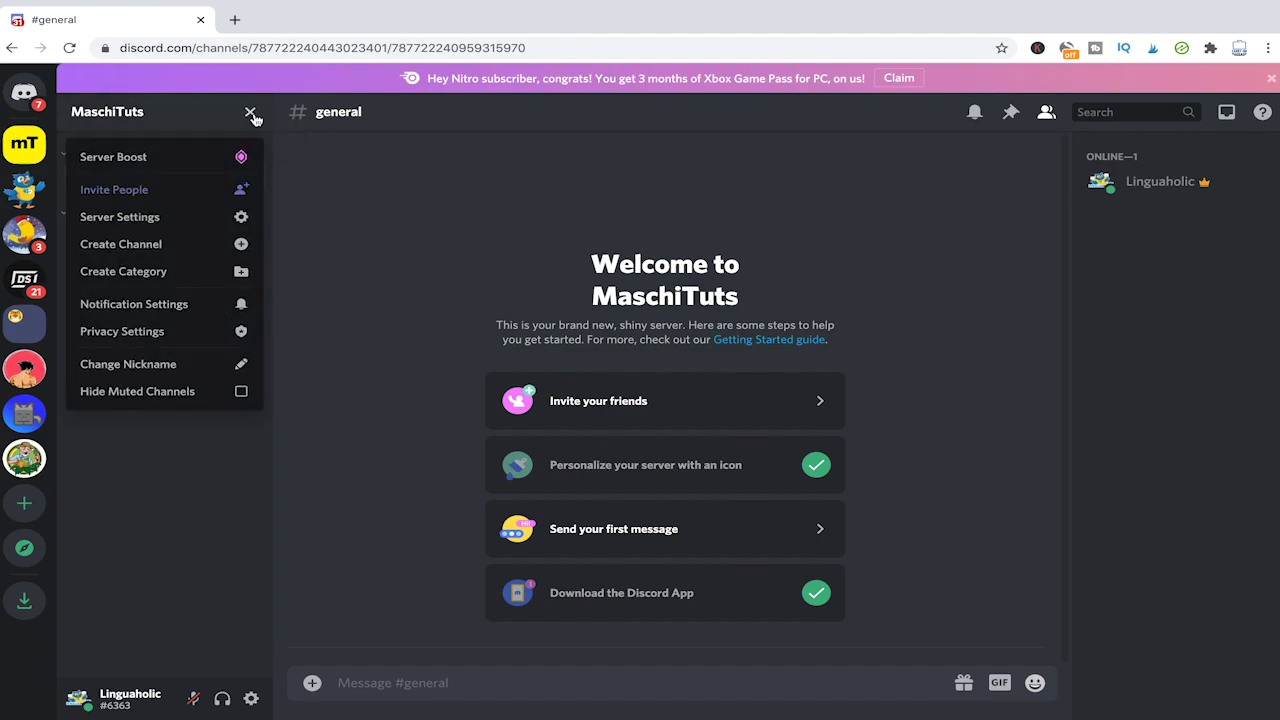
left_click(173, 218)
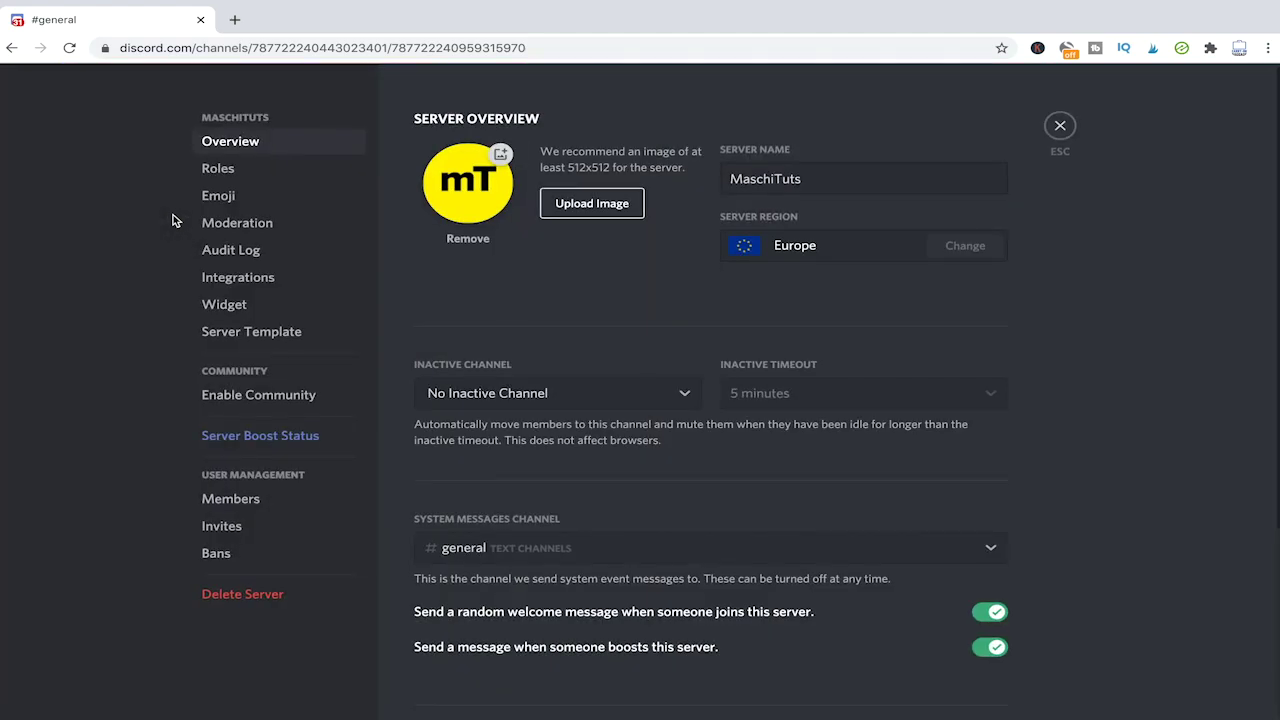
left_click(225, 172)
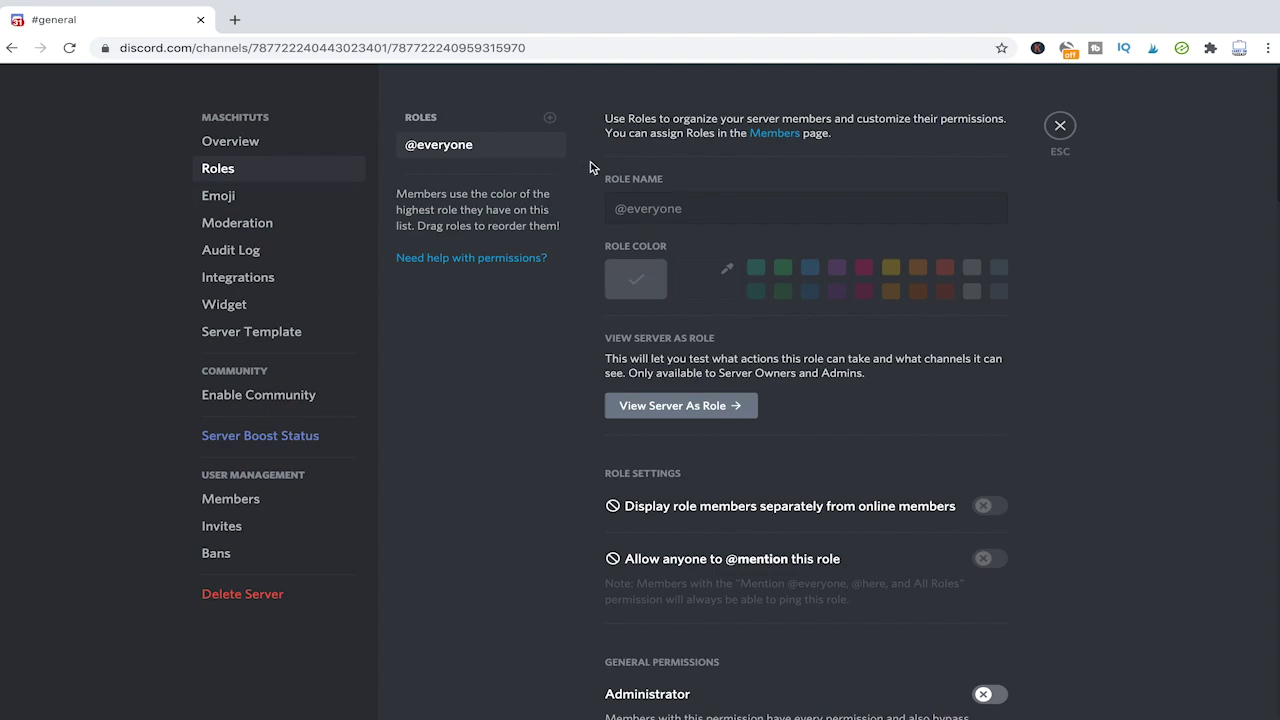
left_click(551, 119)
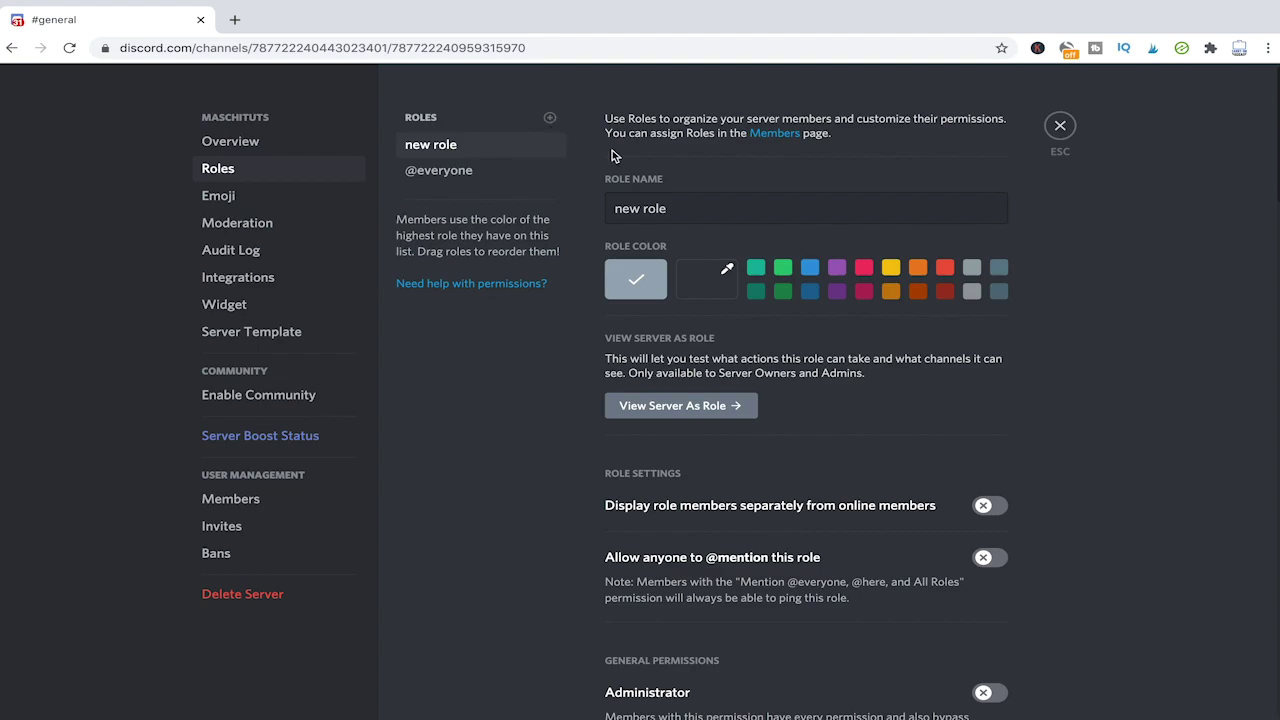
Name the new role Moderator and save the change
left_click(690, 205)
left_click_drag(690, 205, 594, 200)
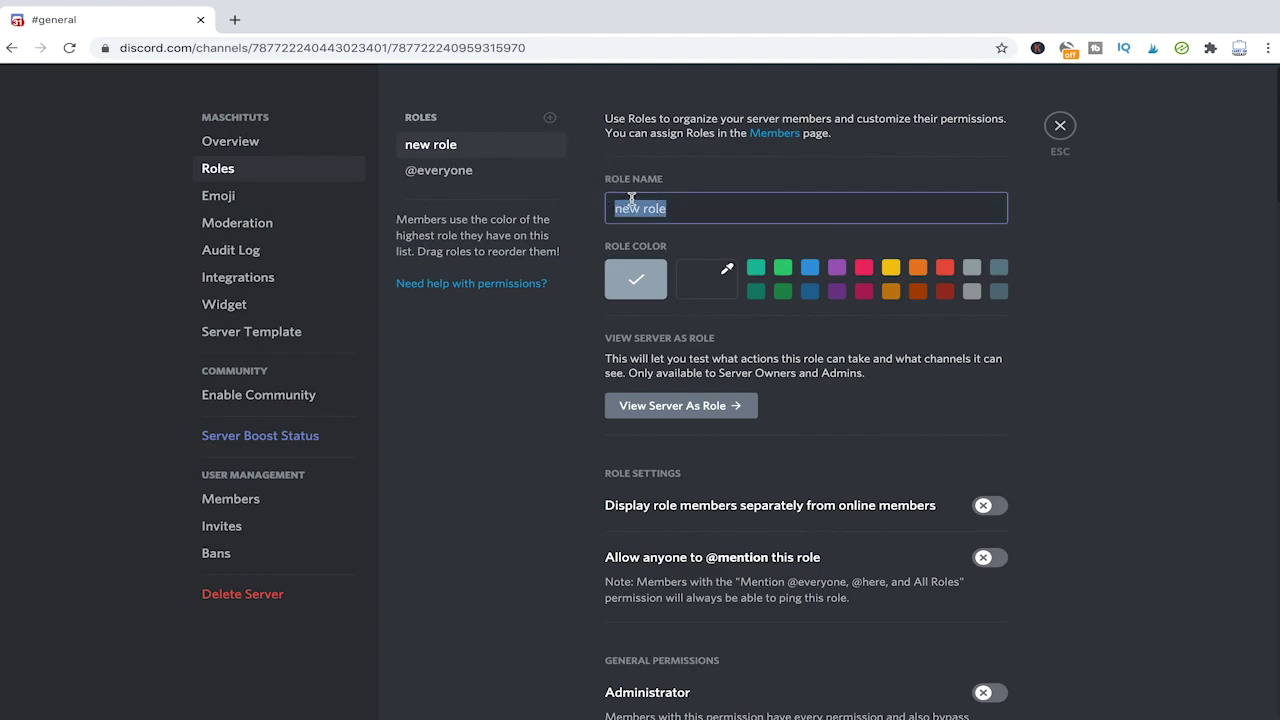
type("Moderator")
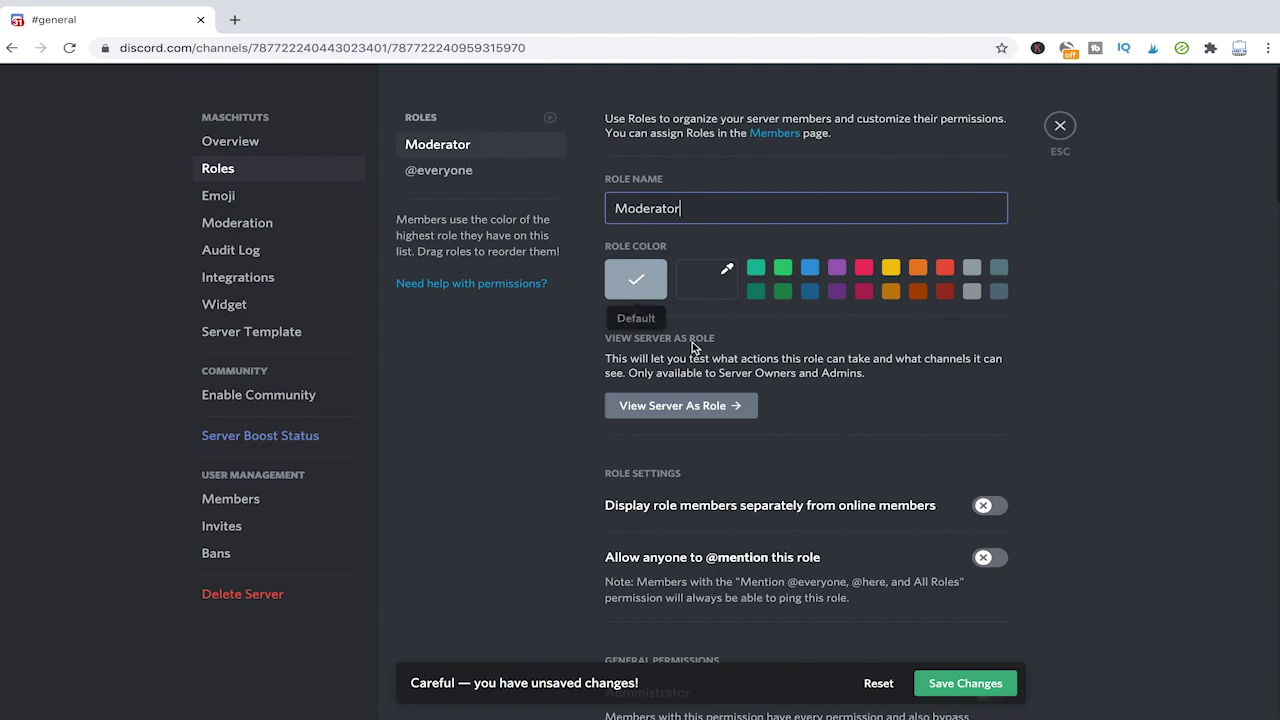
left_click(983, 688)
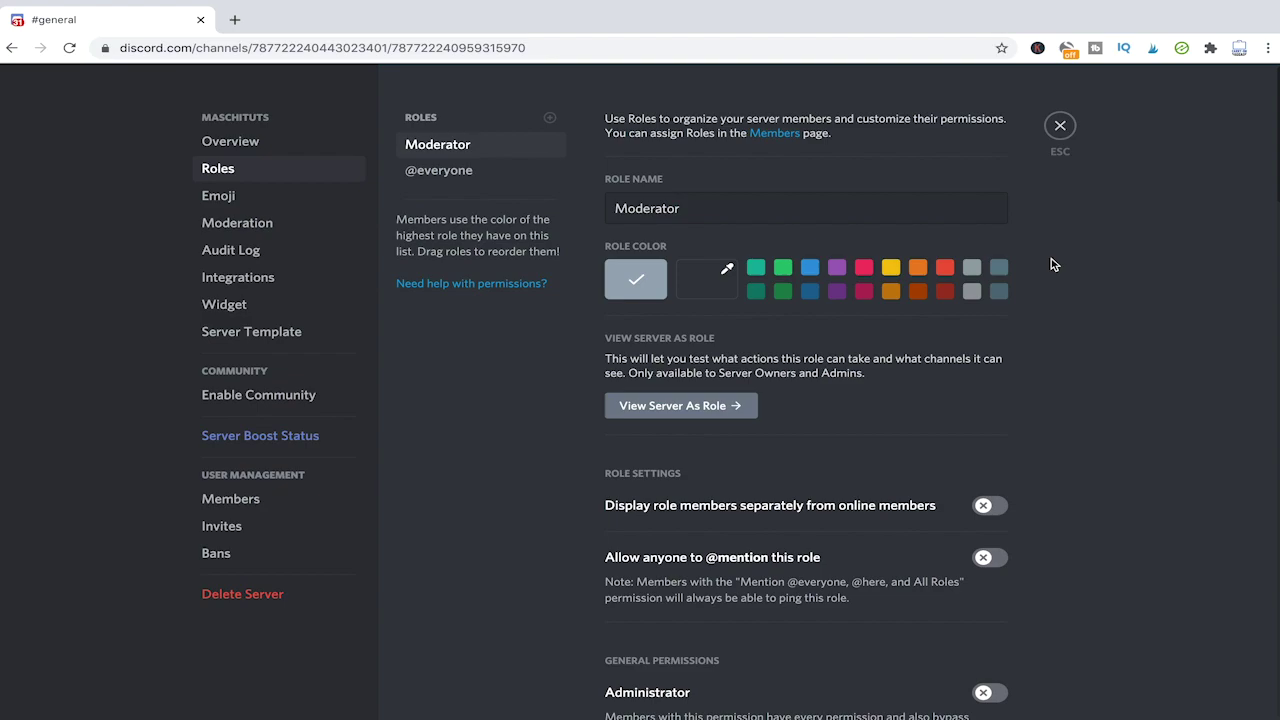
Review the Moderator role's settings and general permissions, and close the server settings
scroll(1051, 264, "down", 2)
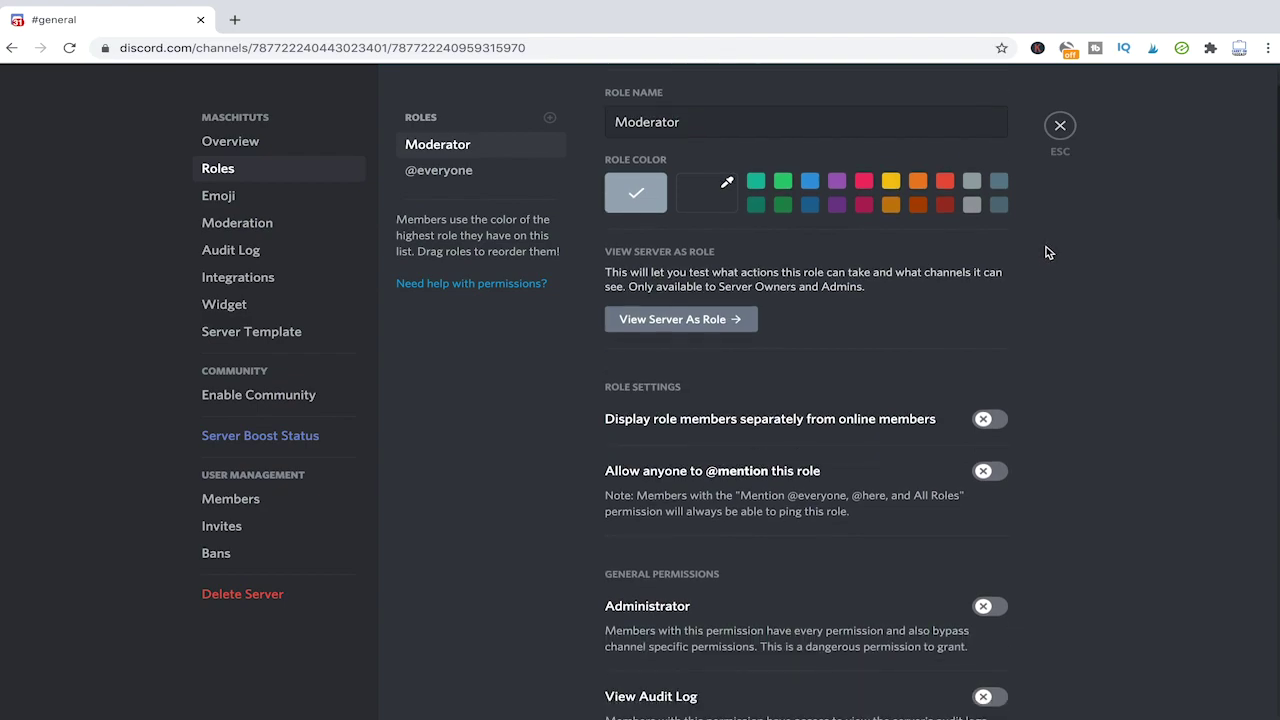
scroll(780, 390, "down", 1)
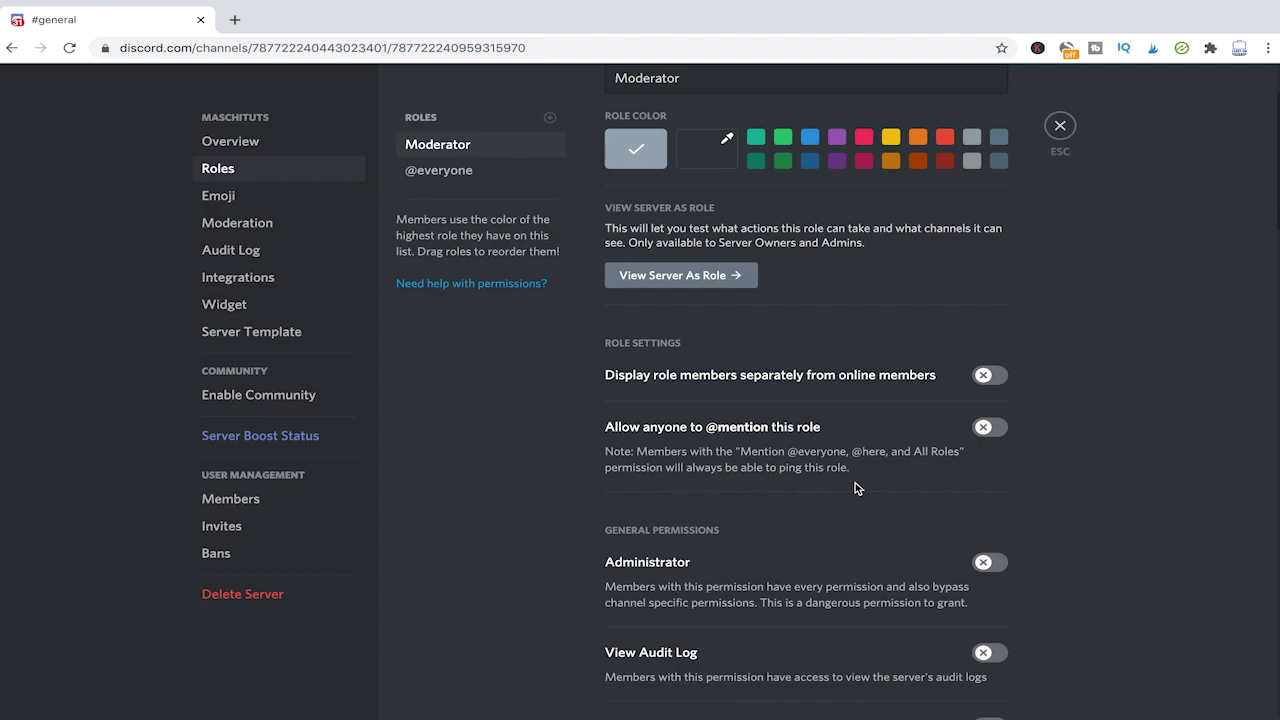
scroll(855, 482, "down", 4)
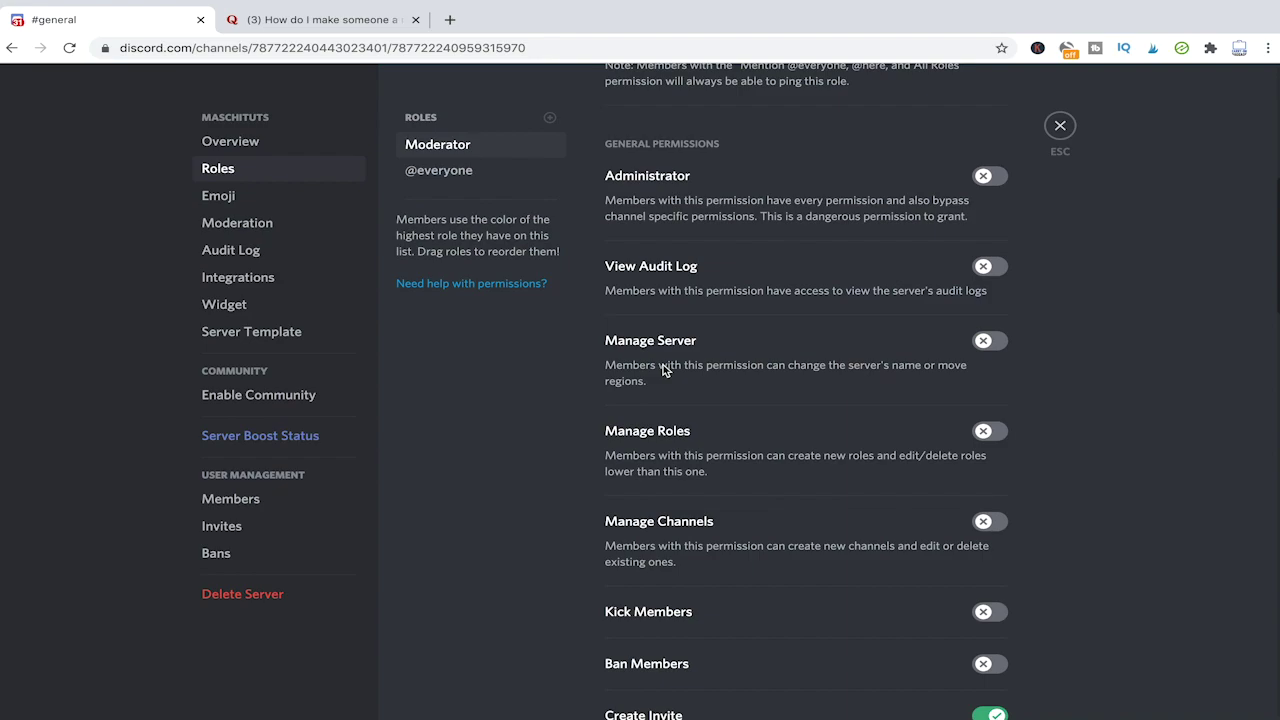
scroll(1038, 181, "up", 2)
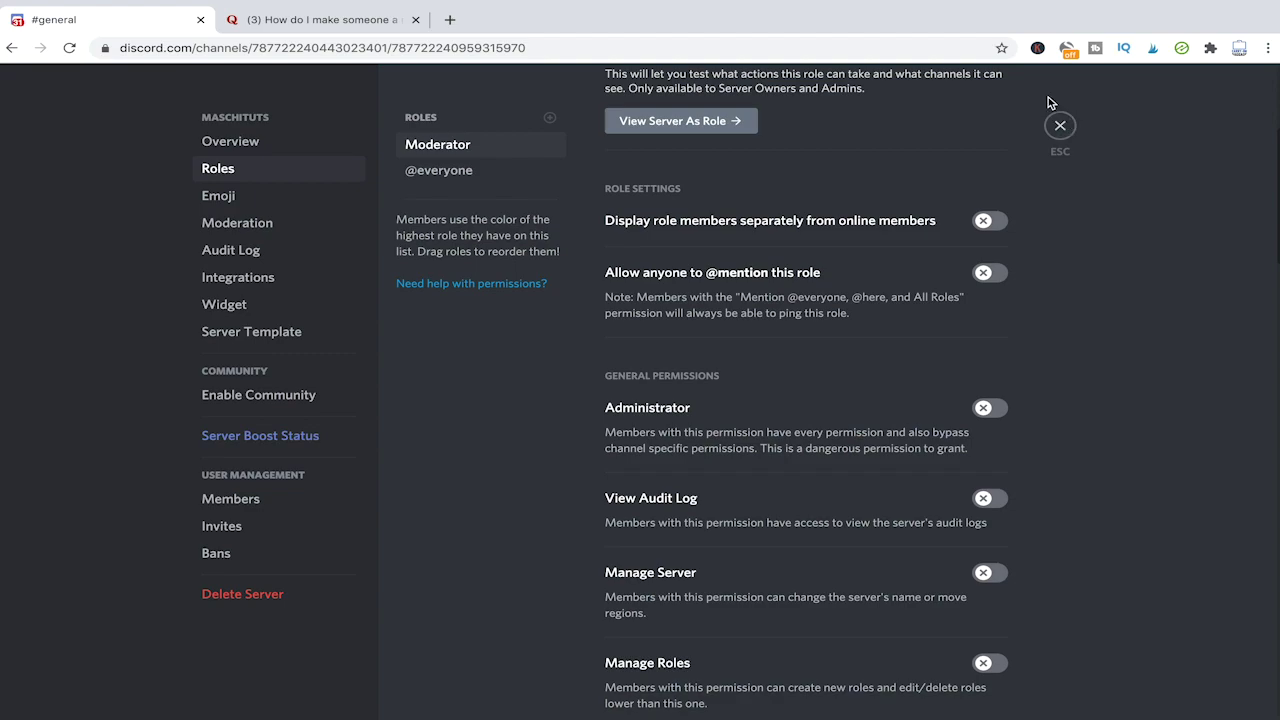
left_click(1061, 126)
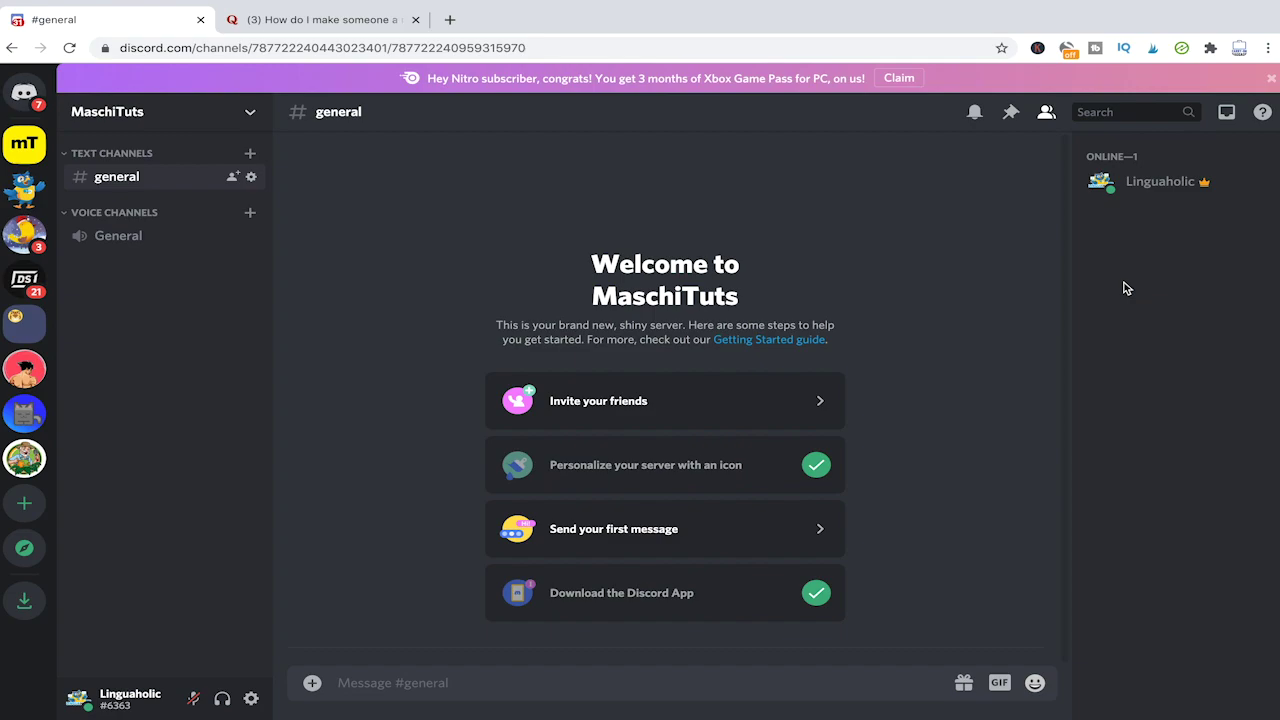
Assign the Moderator role to the server owner from the general channel's member list
right_click(1131, 190)
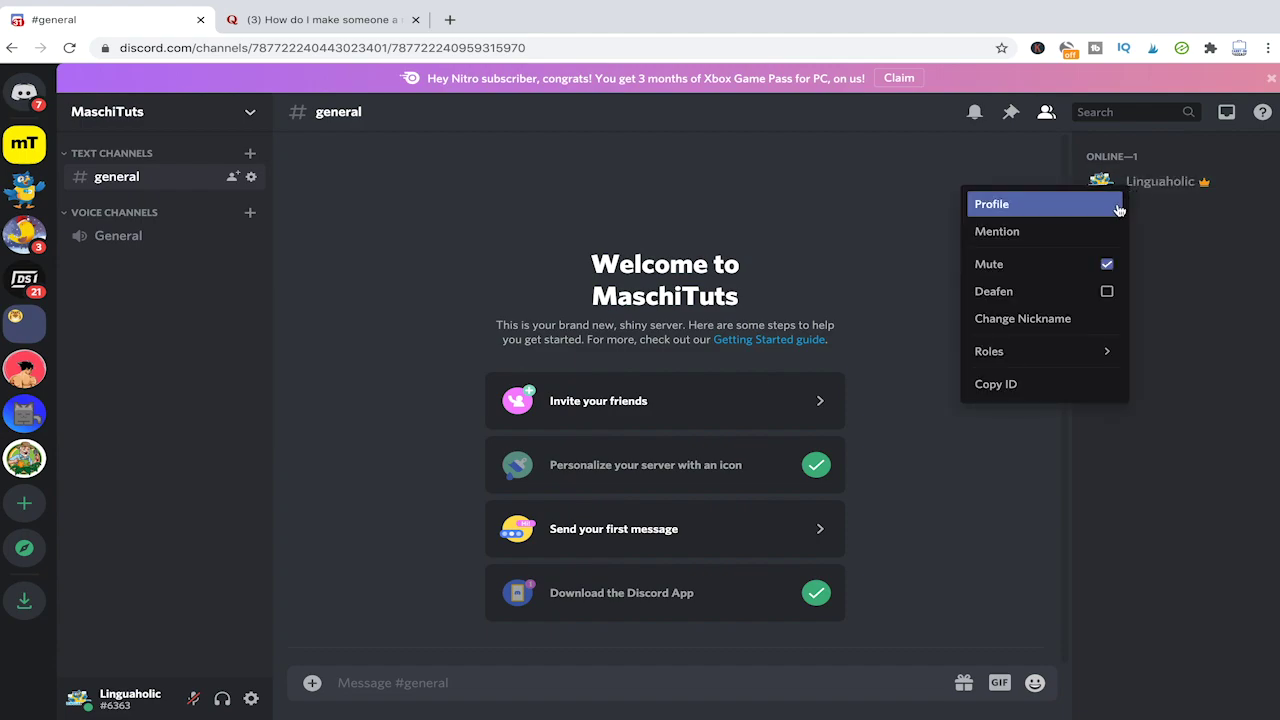
mouse_move(1053, 361)
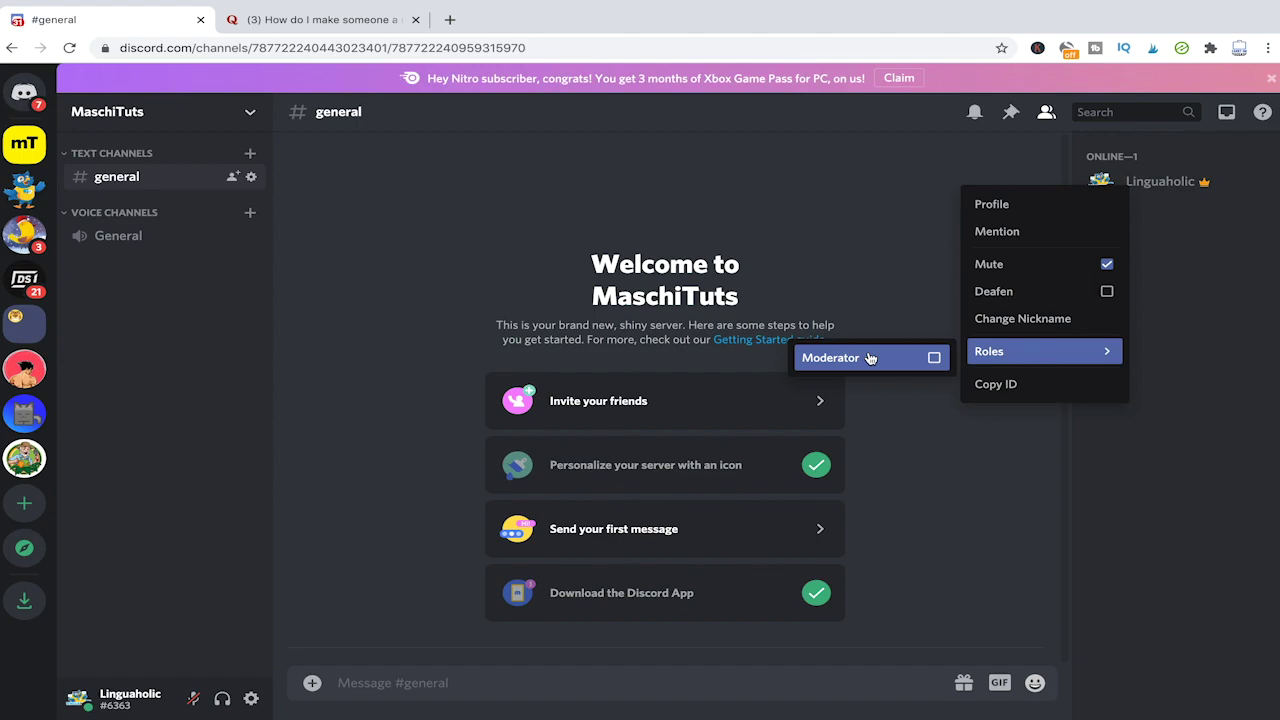
left_click(934, 359)
left_click(648, 232)
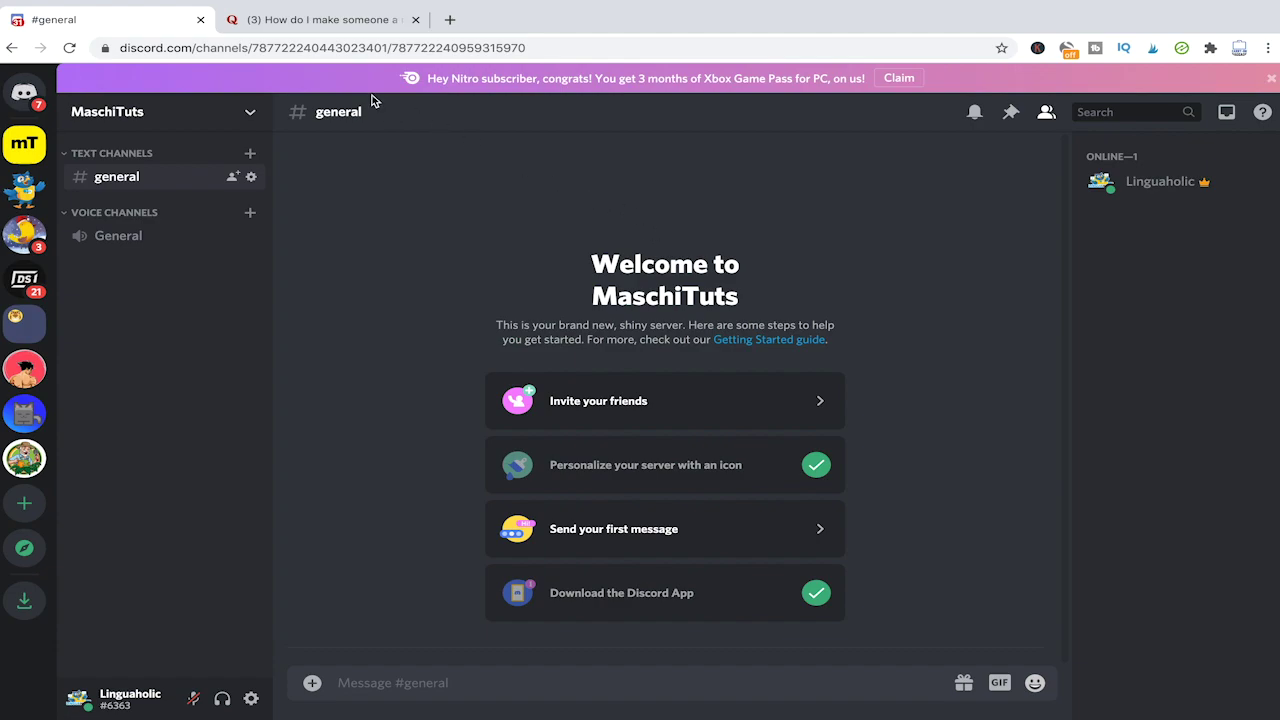
Check the server owner's assigned role and the add-role choices on the members page of the MaschiTuts server settings
left_click(249, 113)
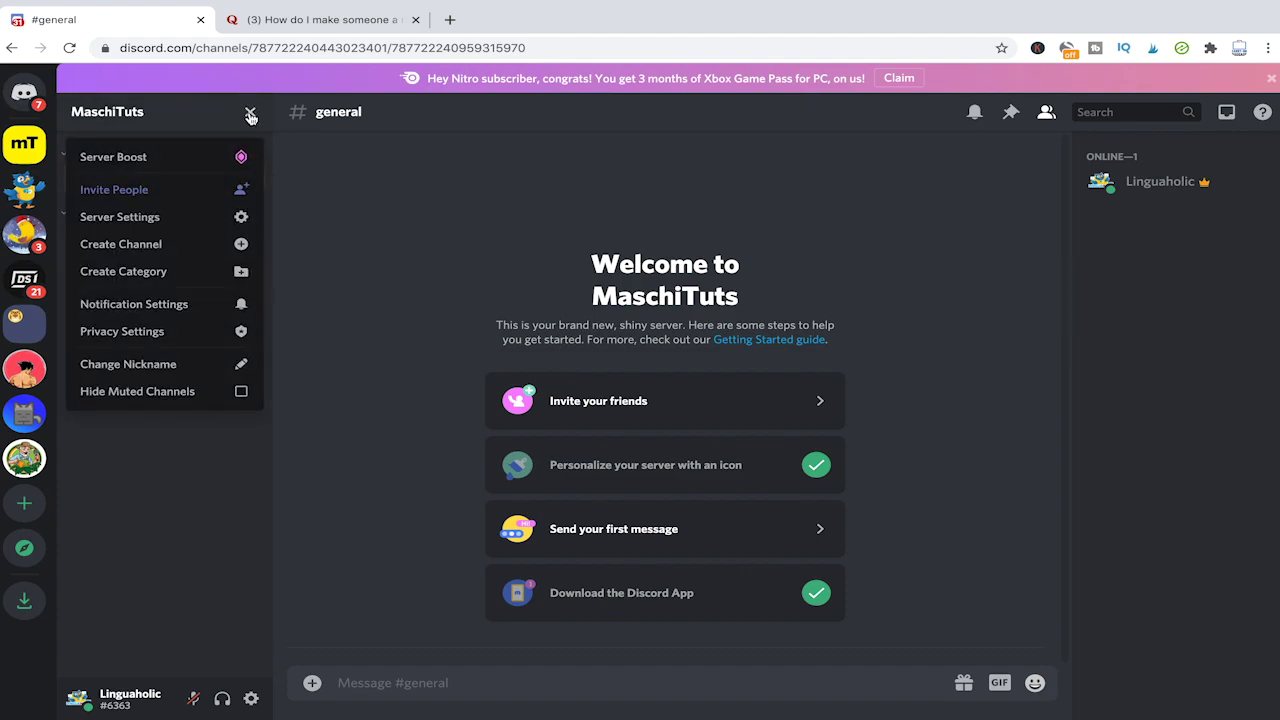
left_click(157, 221)
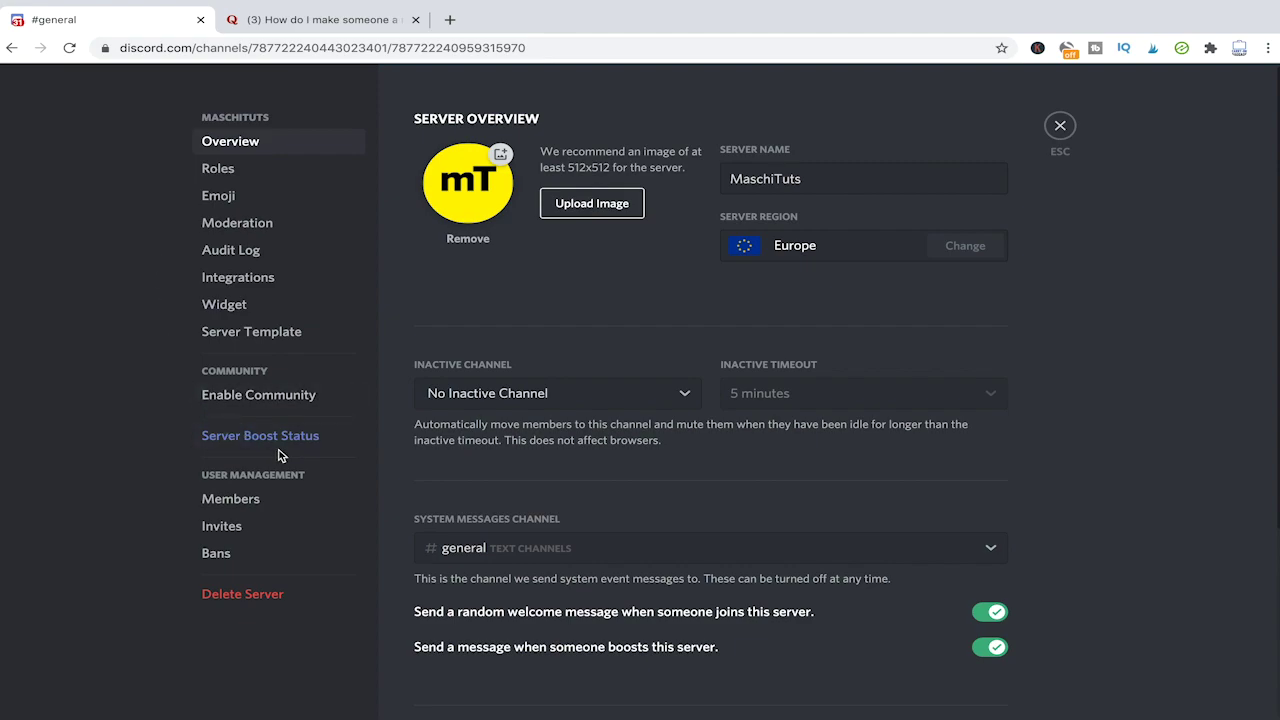
left_click(277, 505)
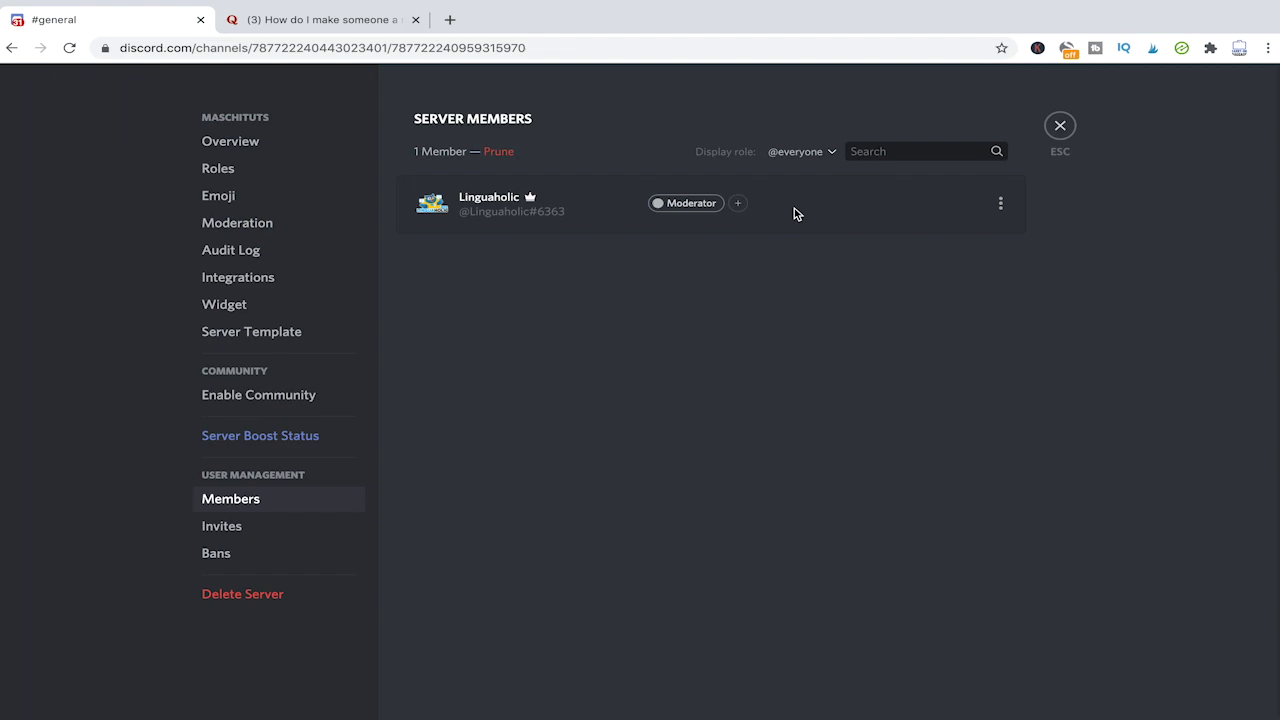
left_click(739, 205)
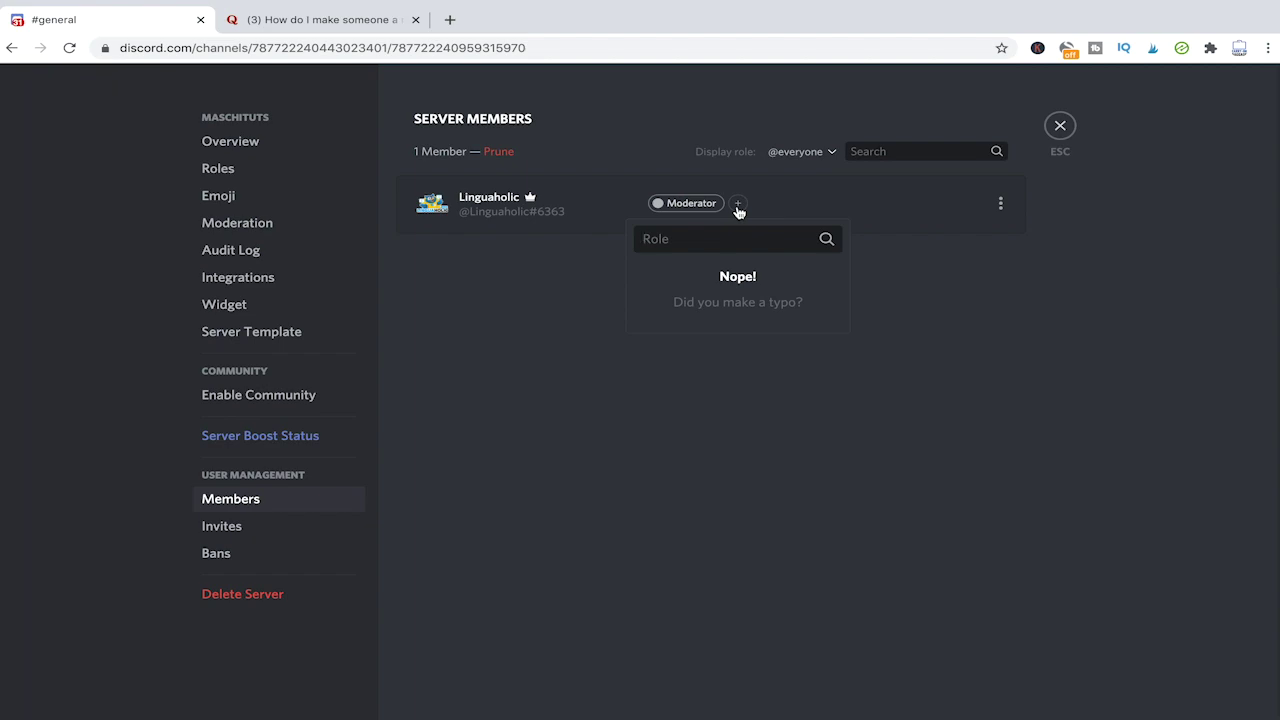
left_click(914, 319)
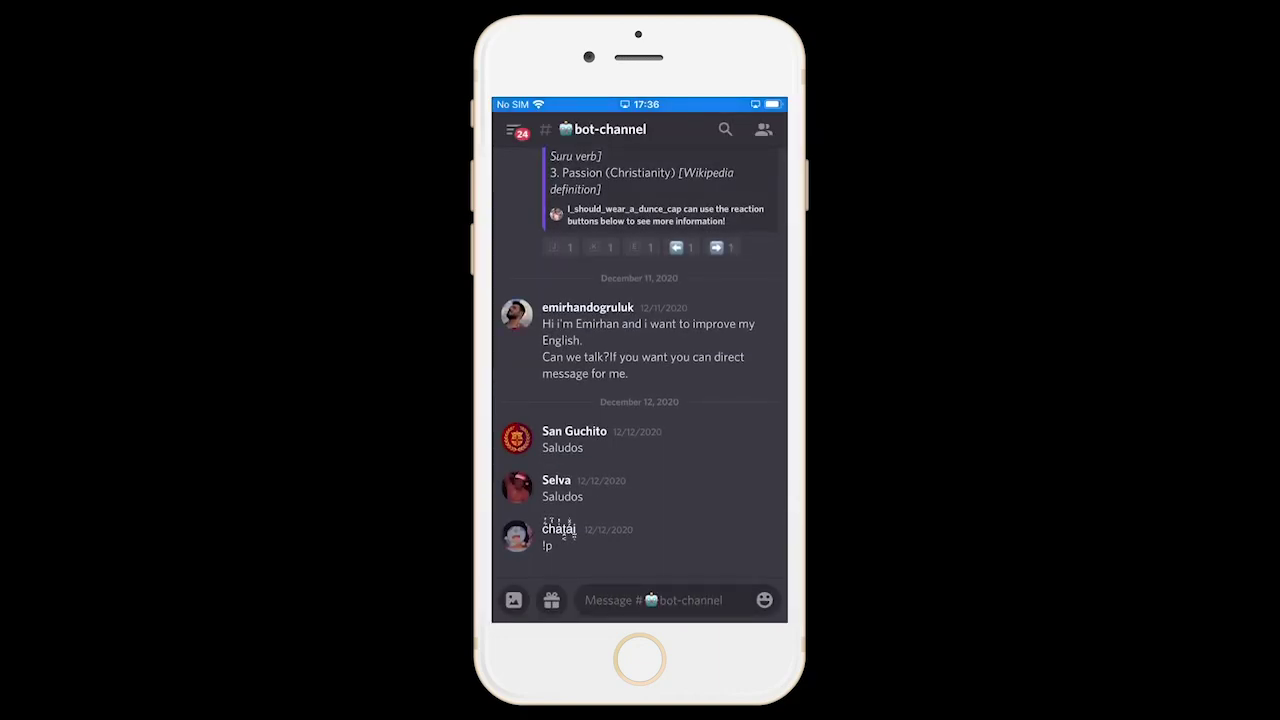
In the Discord mobile app, open the role list in the Linguaholic server's settings
left_click(513, 129)
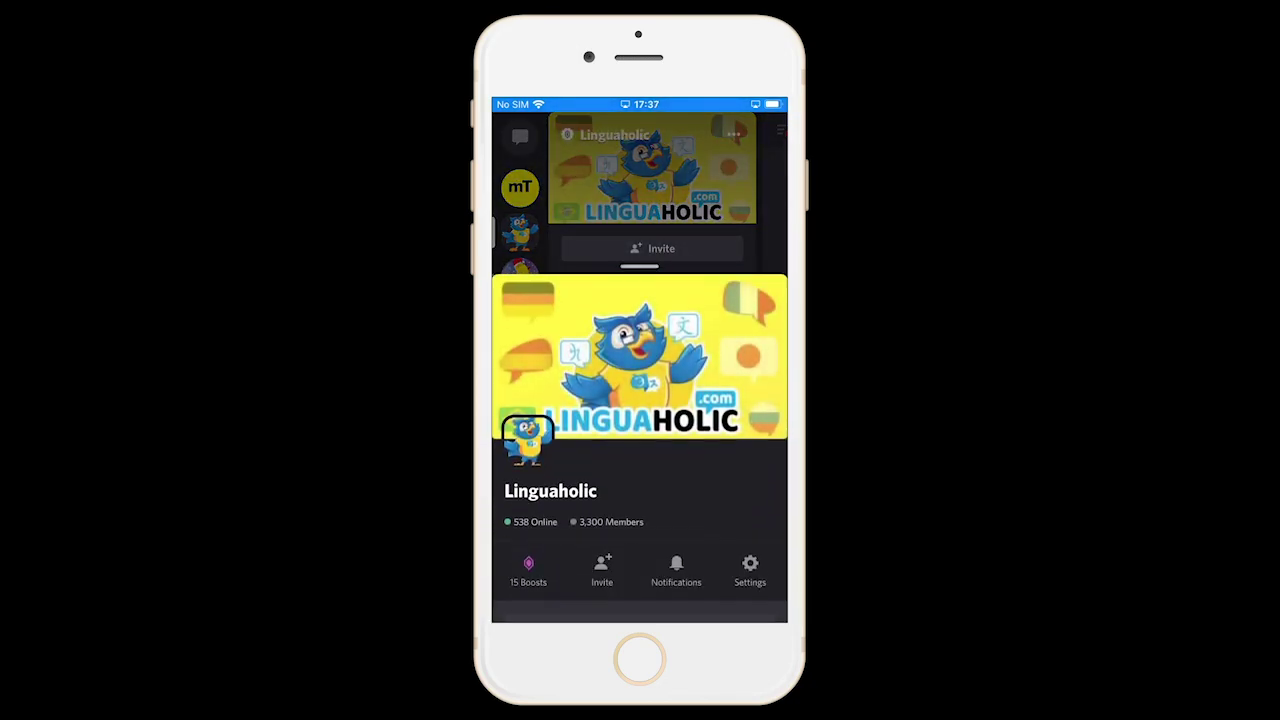
scroll(640, 423, "down", 2)
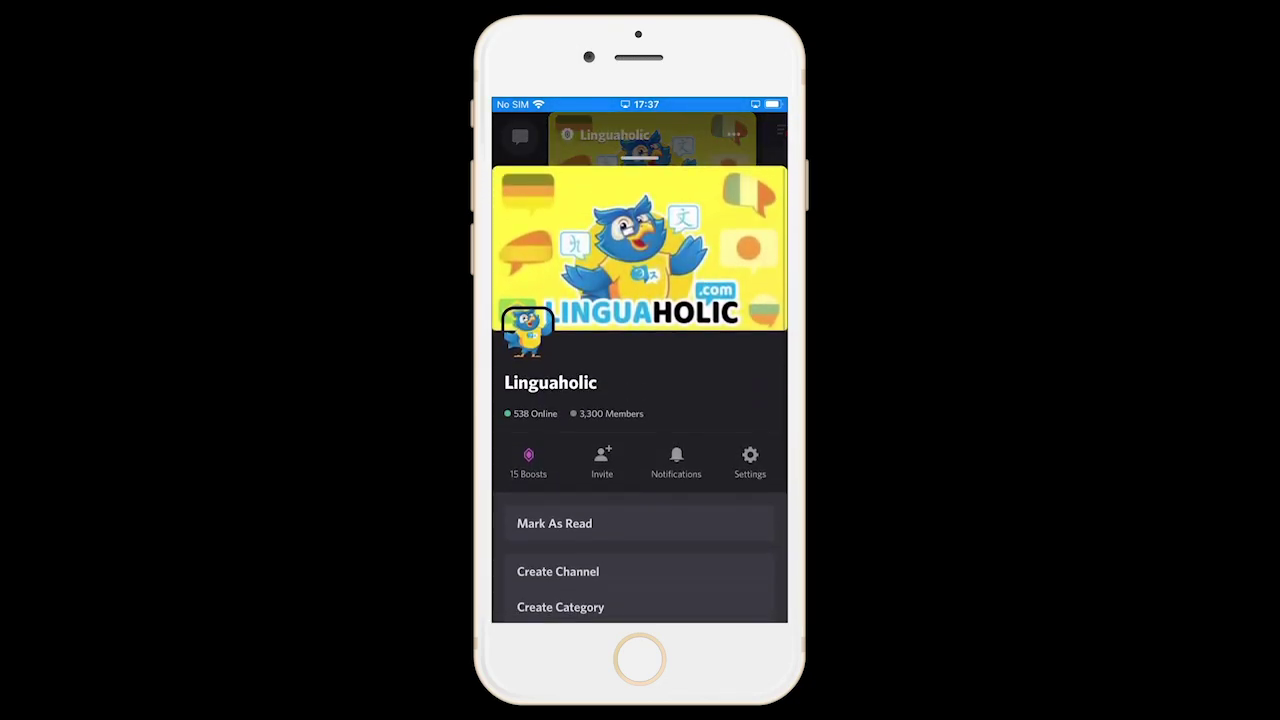
left_click(750, 462)
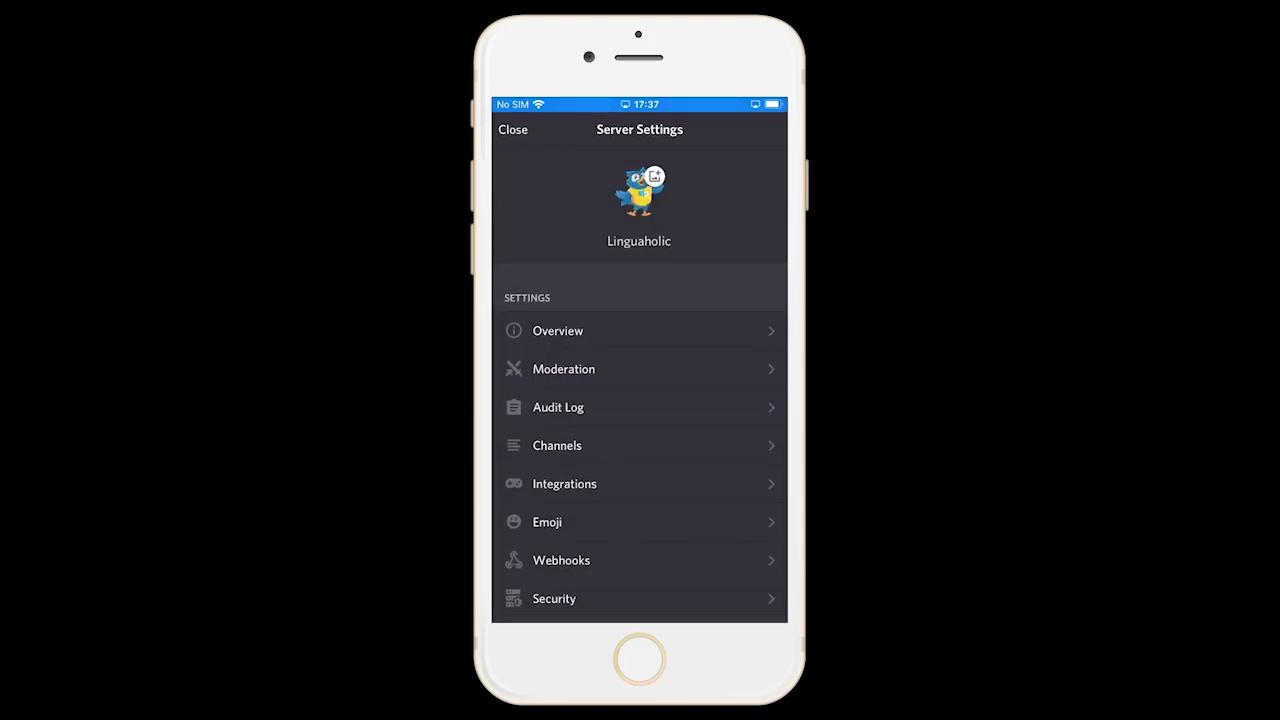
scroll(640, 386, "down", 4)
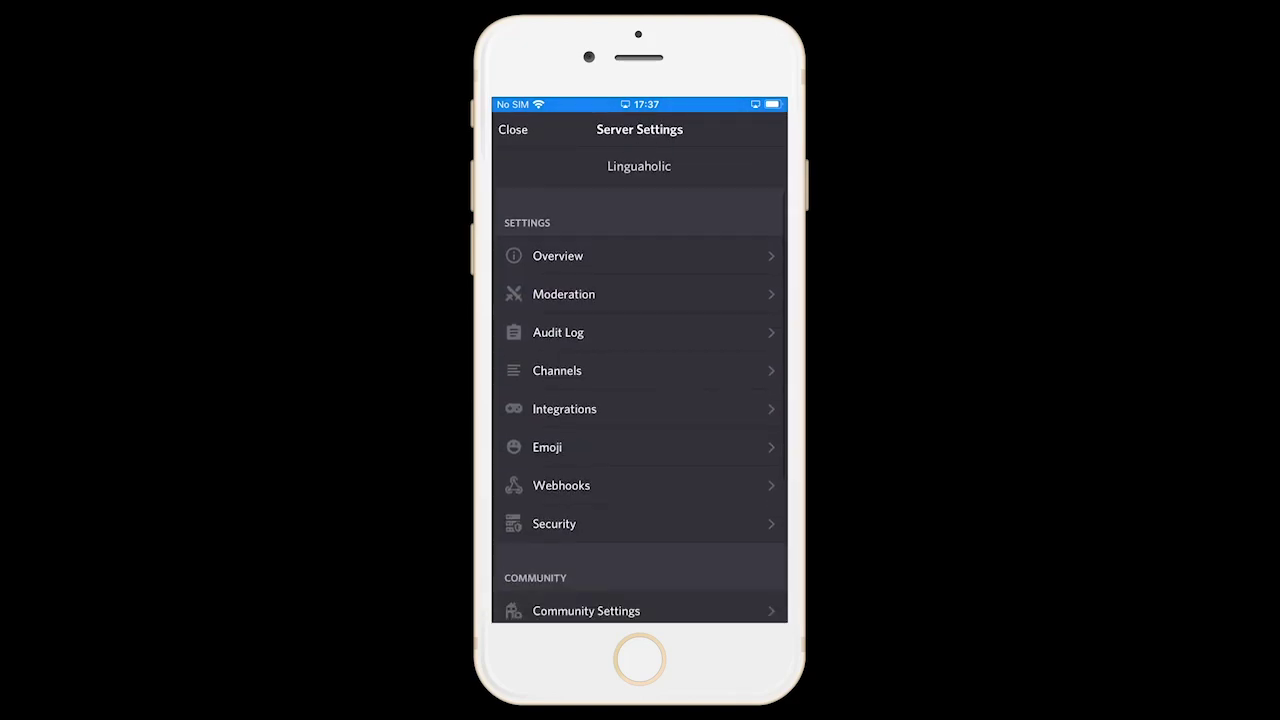
scroll(640, 386, "down", 2)
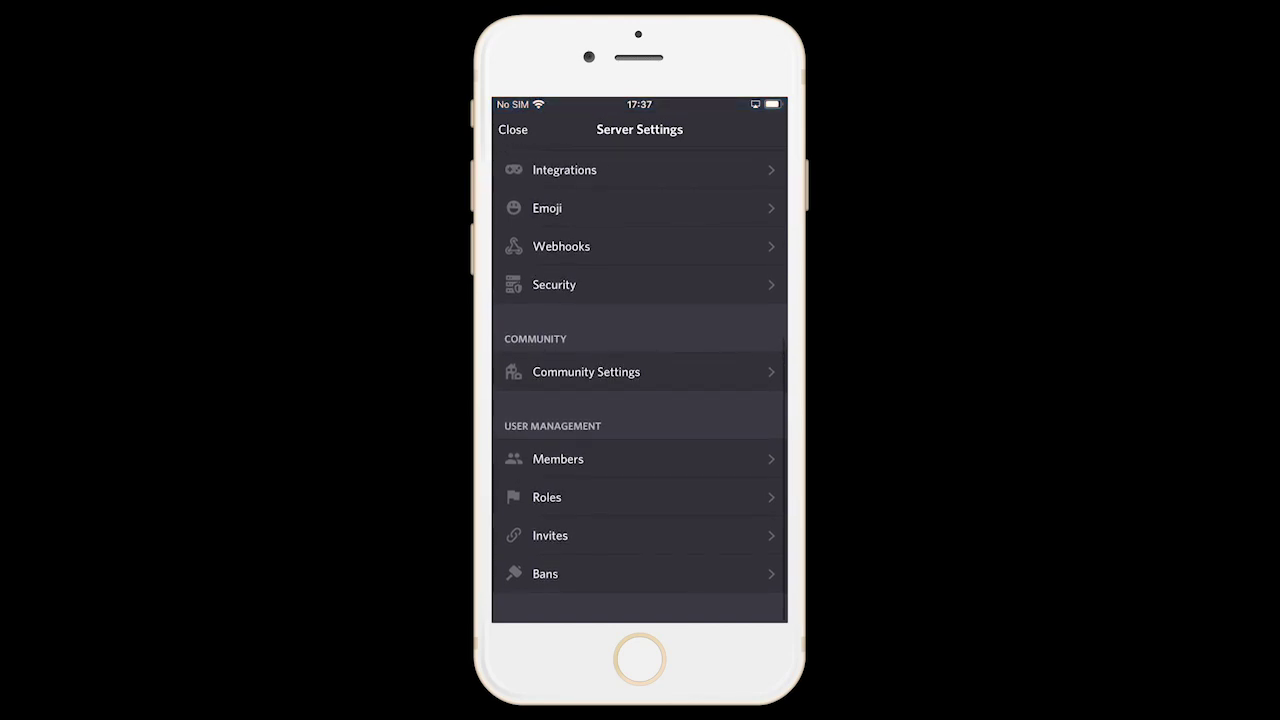
left_click(547, 497)
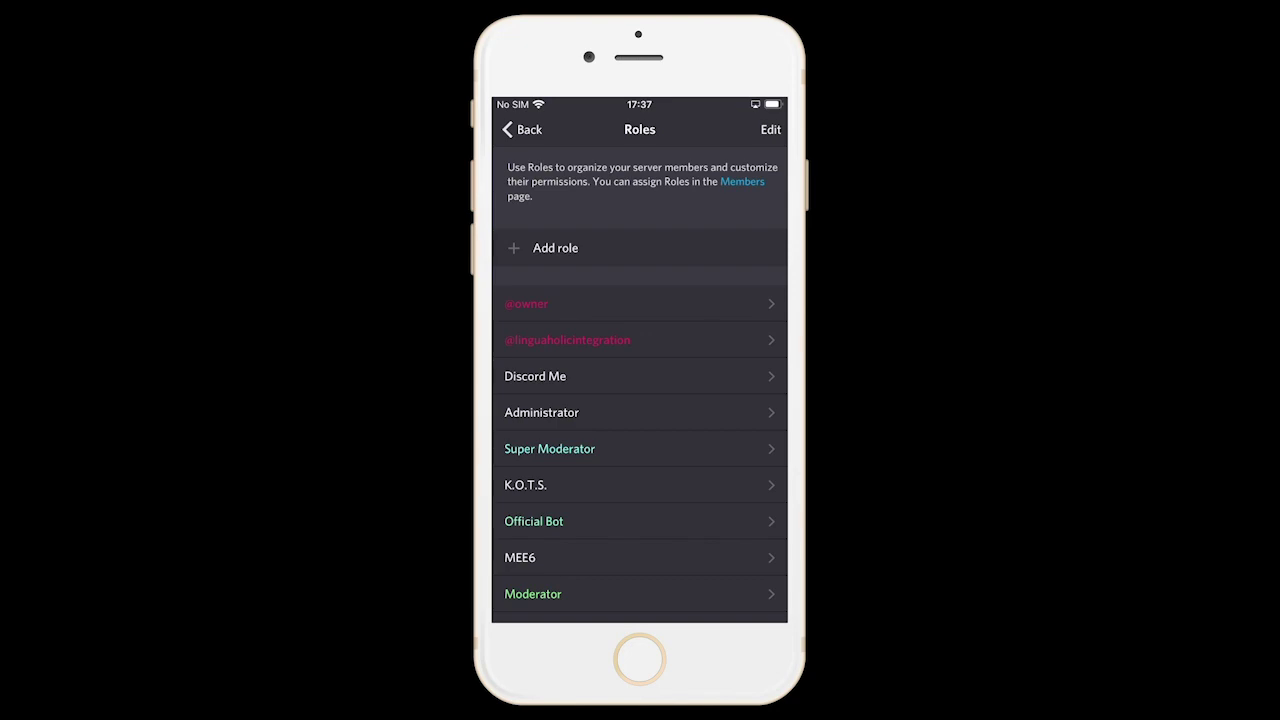
Look through the server's roles and open the Administrator role's general permissions
scroll(640, 386, "down", 5)
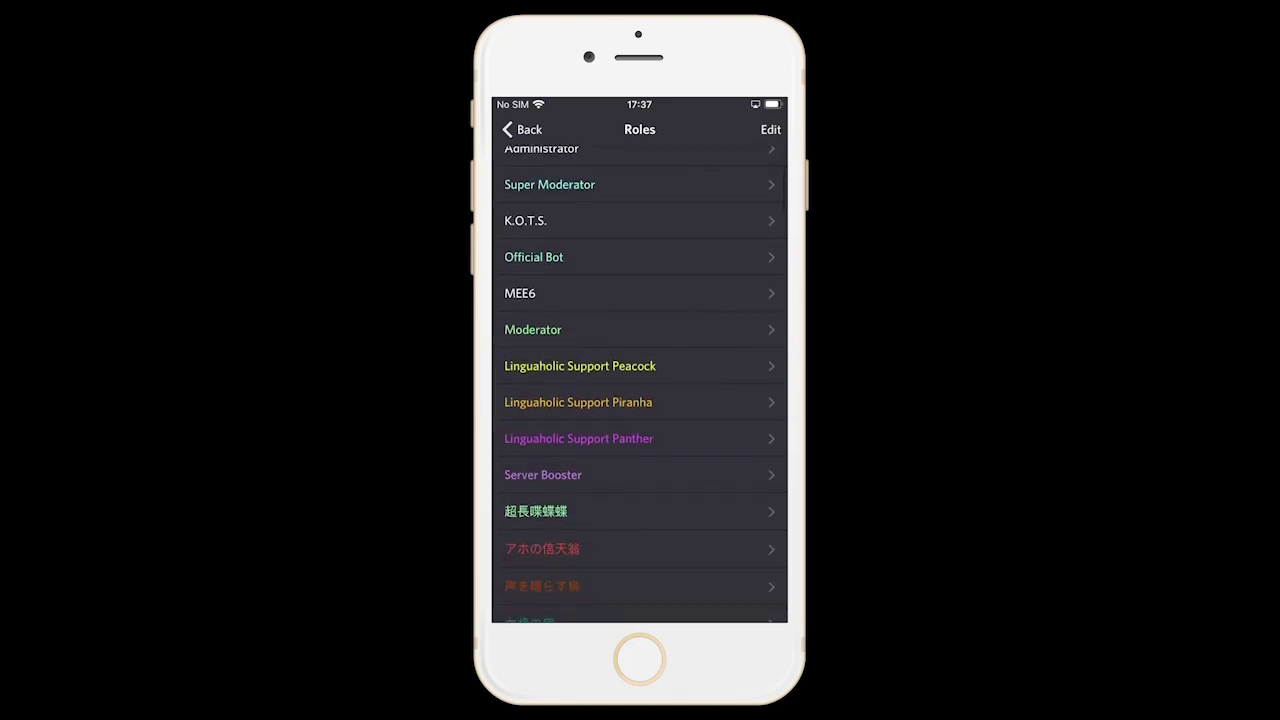
scroll(640, 386, "up", 4)
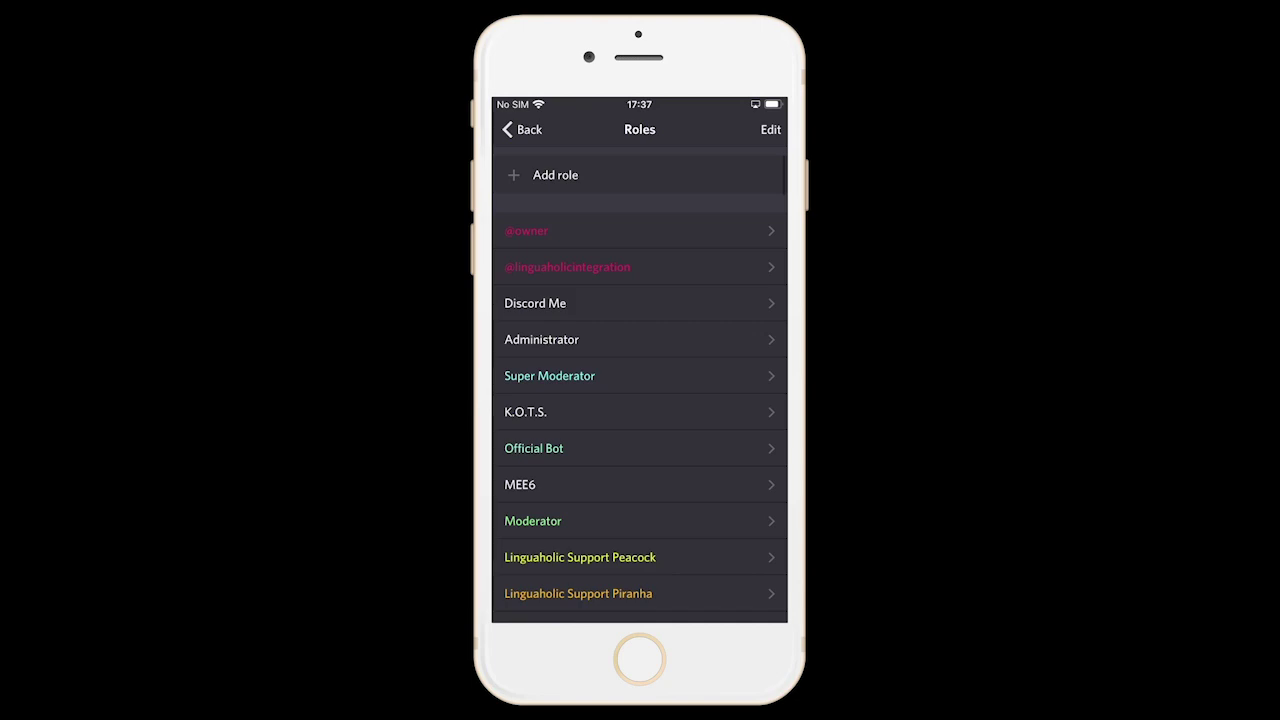
left_click(541, 339)
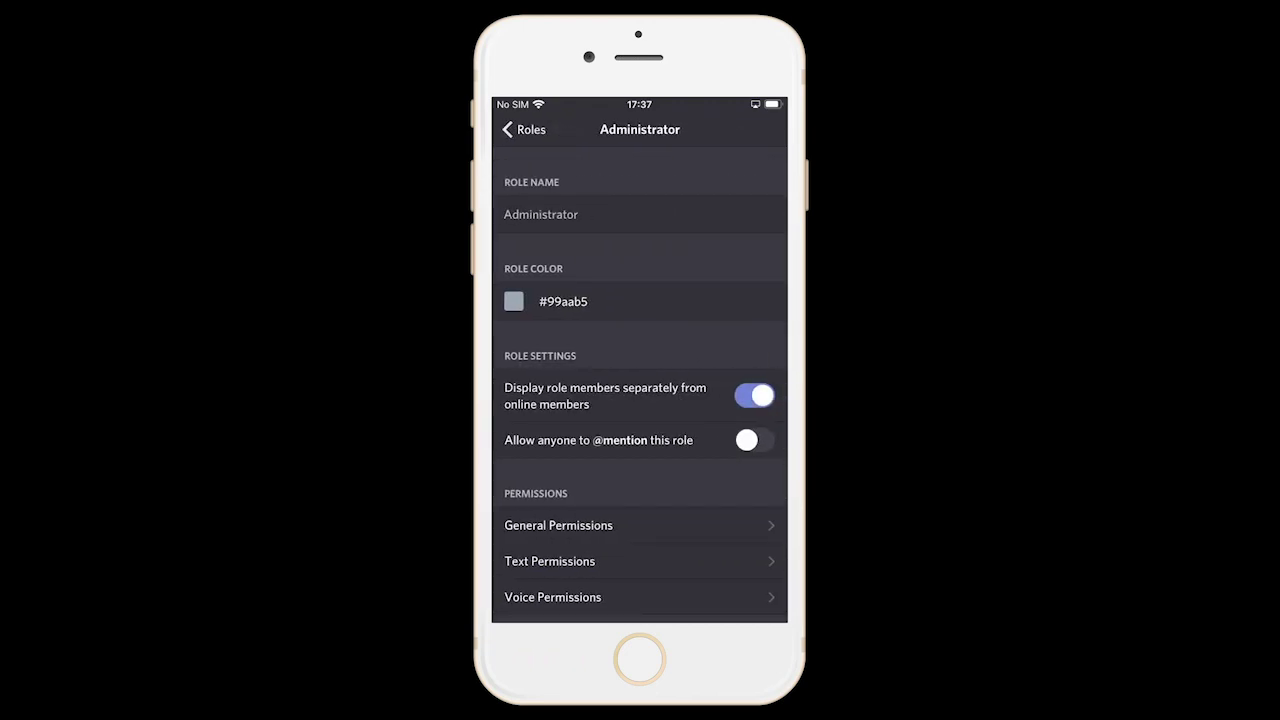
scroll(639, 383, "down", 1)
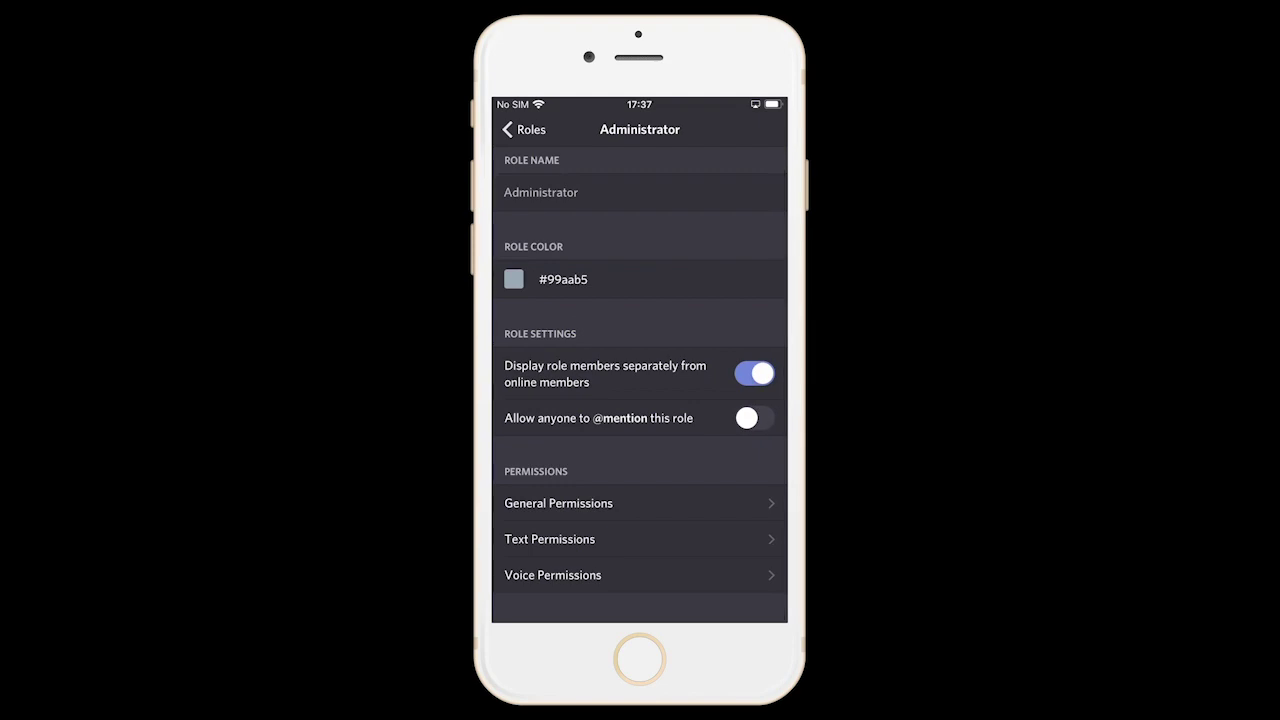
left_click(558, 503)
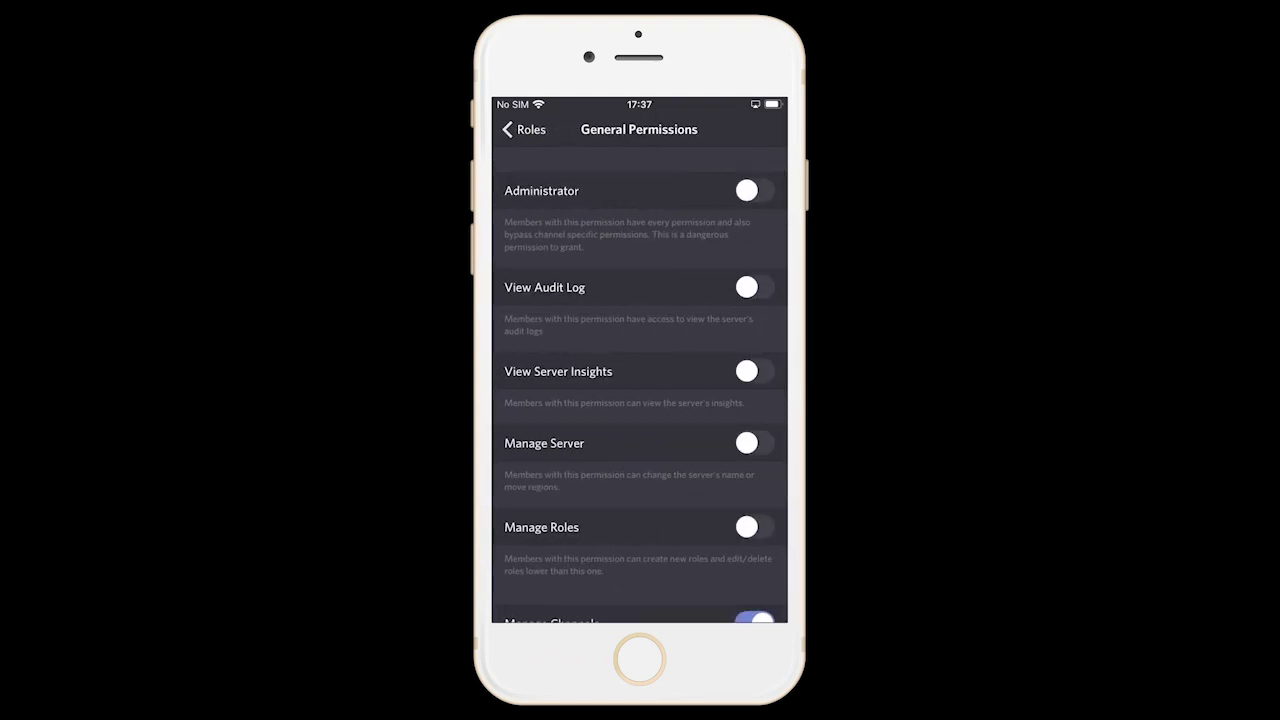